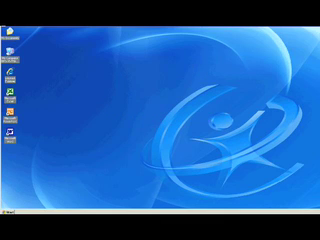
Start Sketchpad from the Programs menu and maximize its untitled blank sketch window
click(8, 214)
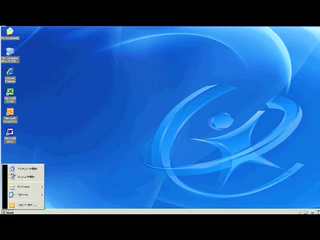
mouse_move(27, 158)
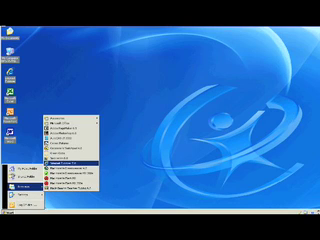
click(60, 148)
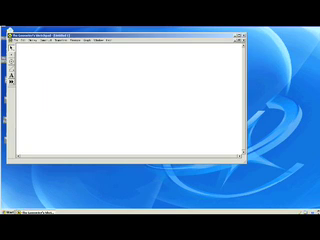
double_click(60, 33)
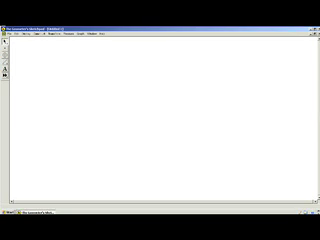
click(42, 33)
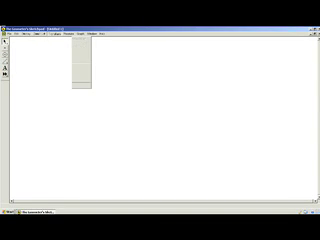
click(8, 33)
Load the flamethrower sketch, select then deselect all its objects, and mark the nozzle
click(14, 43)
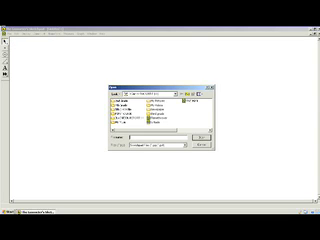
double_click(151, 125)
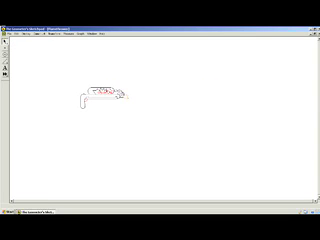
drag(61, 72, 130, 121)
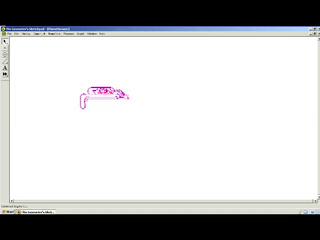
key(Escape)
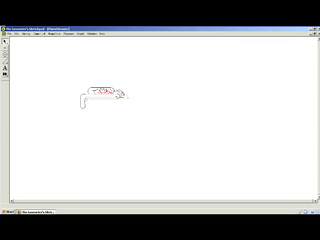
click(128, 97)
Clear the stray nozzle mark and place another fire point beside the nozzle
key(Escape)
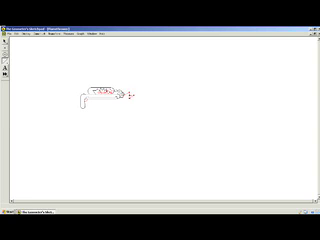
click(133, 98)
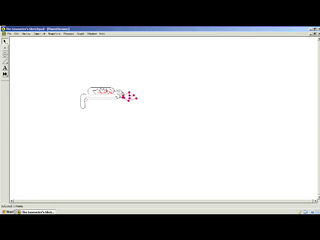
key(Escape)
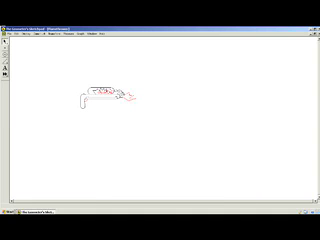
click(130, 97)
key(Escape)
drag(145, 73, 50, 138)
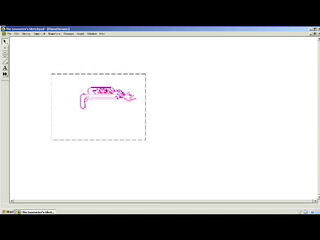
key(Escape)
drag(220, 100, 50, 65)
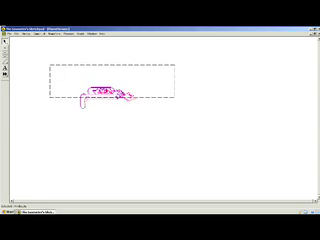
key(Escape)
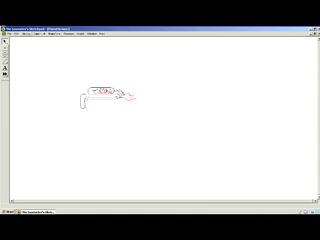
Load the 'Run!!!' sketch with stick figures and a spiky grenade ball
click(6, 34)
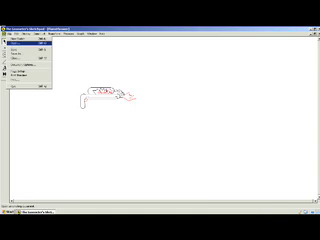
click(14, 53)
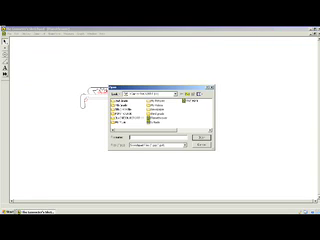
key(Return)
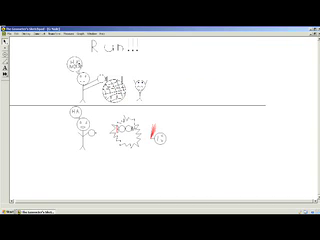